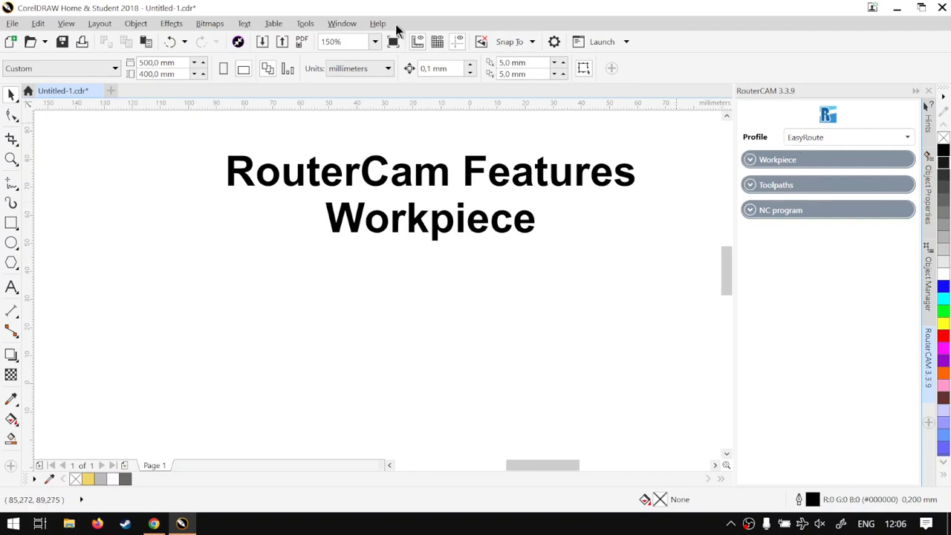
Show the RouterCAM 3.3.9 docker and expand its Workpiece settings.
left_click(301, 23)
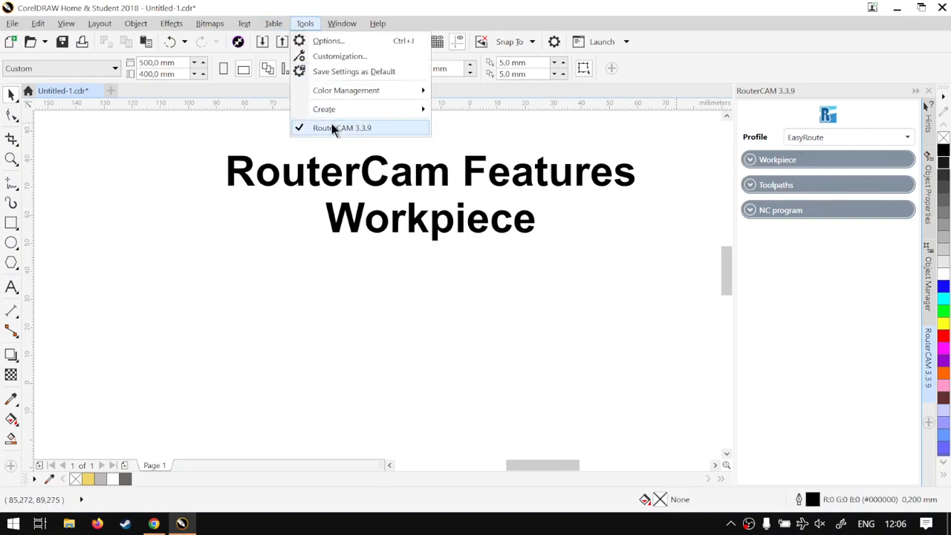
left_click(881, 310)
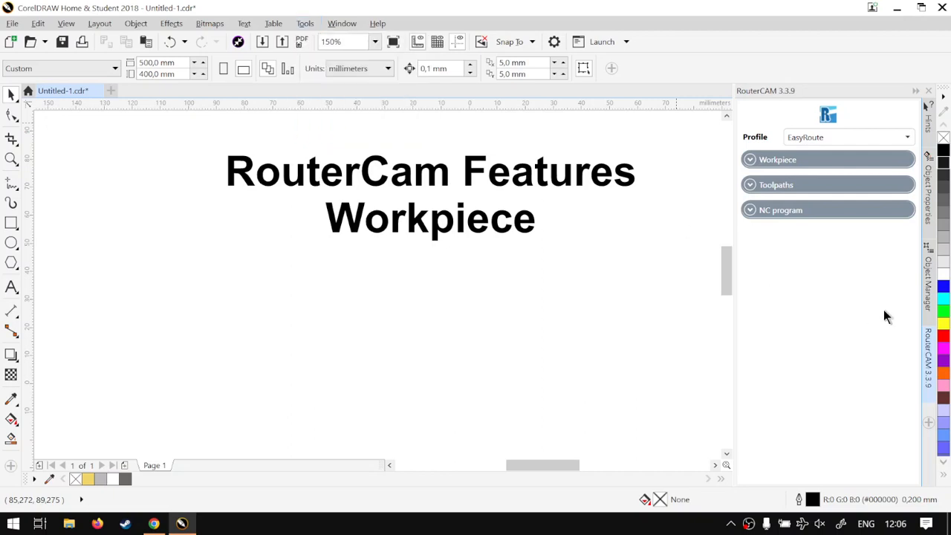
left_click(928, 123)
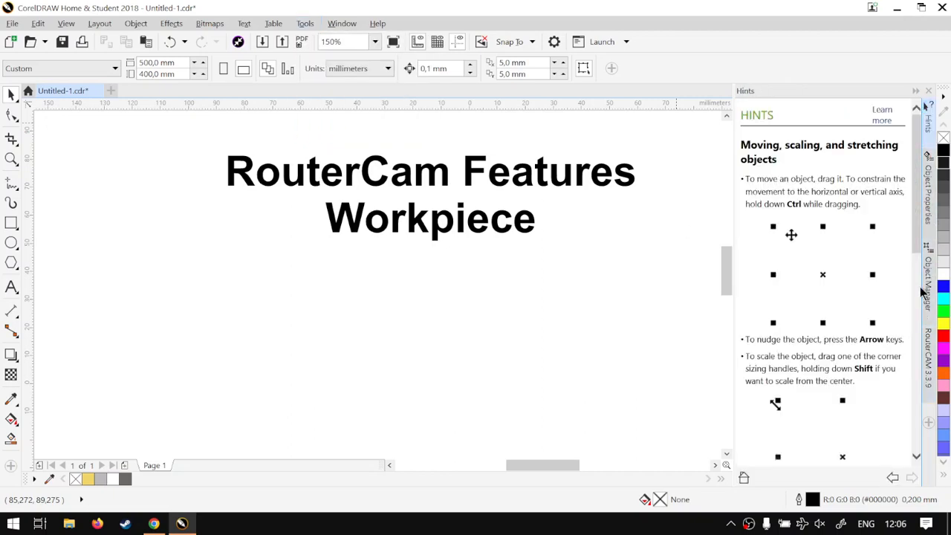
left_click(928, 364)
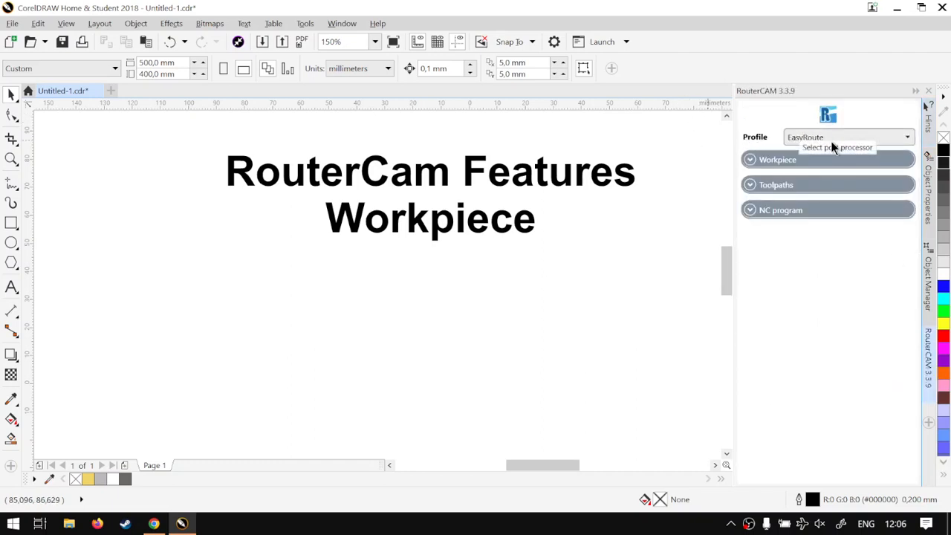
left_click(772, 160)
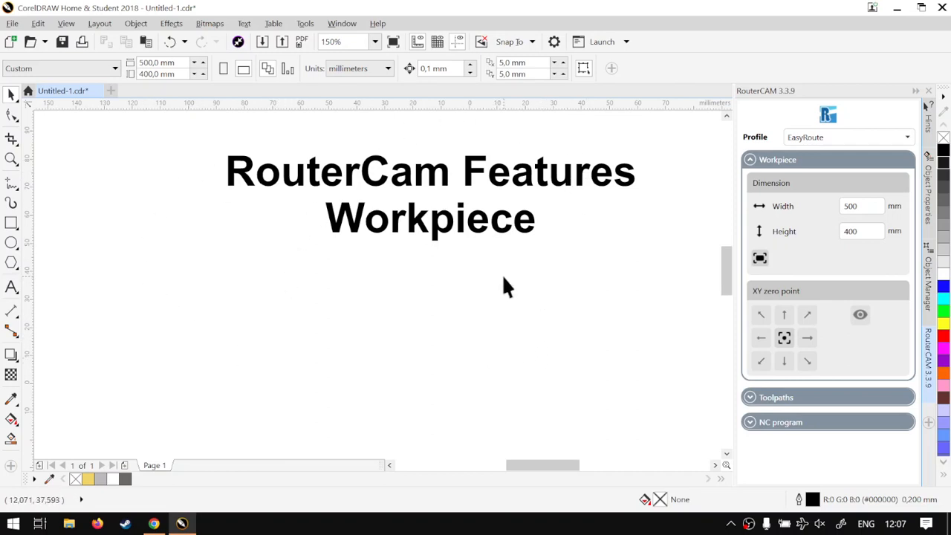
Set the workpiece dimensions to 300 mm wide and 200 mm high.
scroll(503, 281, "down", 3)
scroll(513, 291, "up", 2)
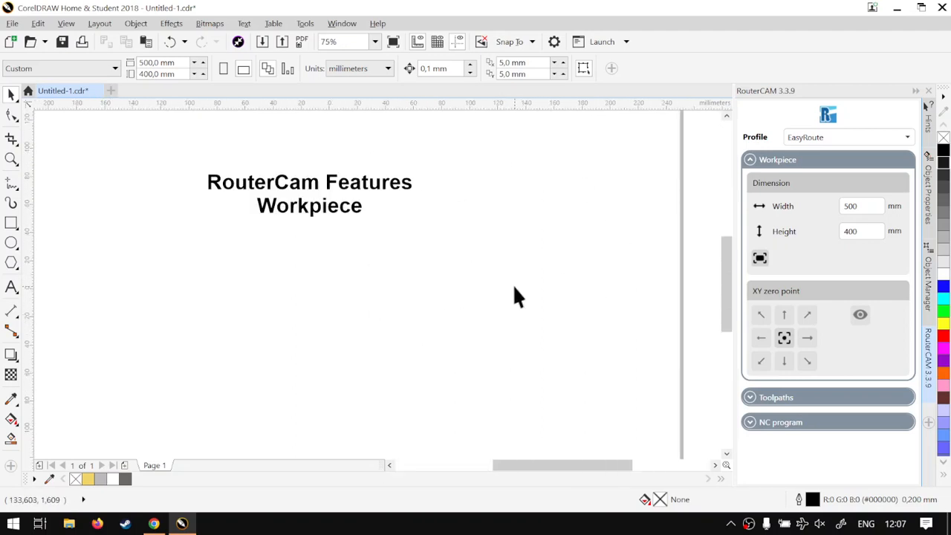
scroll(213, 193, "up", 2)
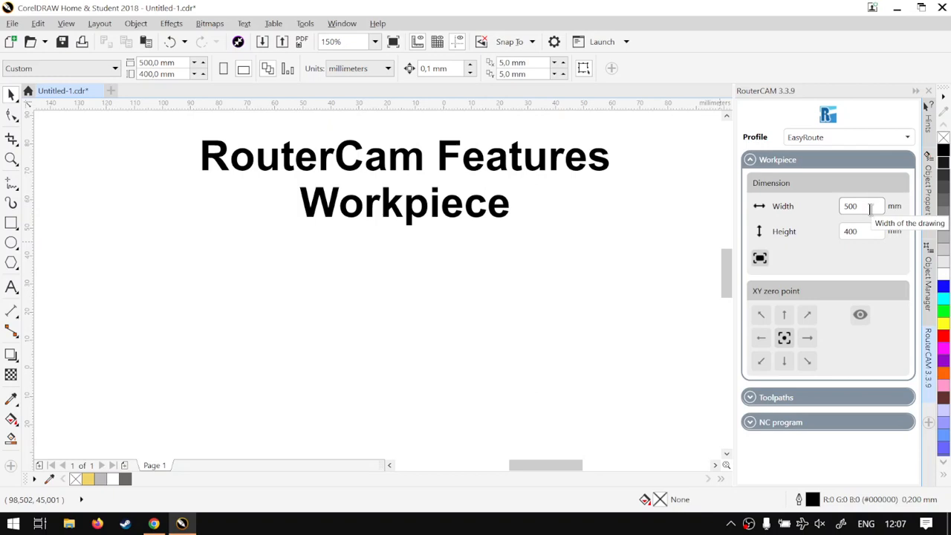
double_click(842, 206)
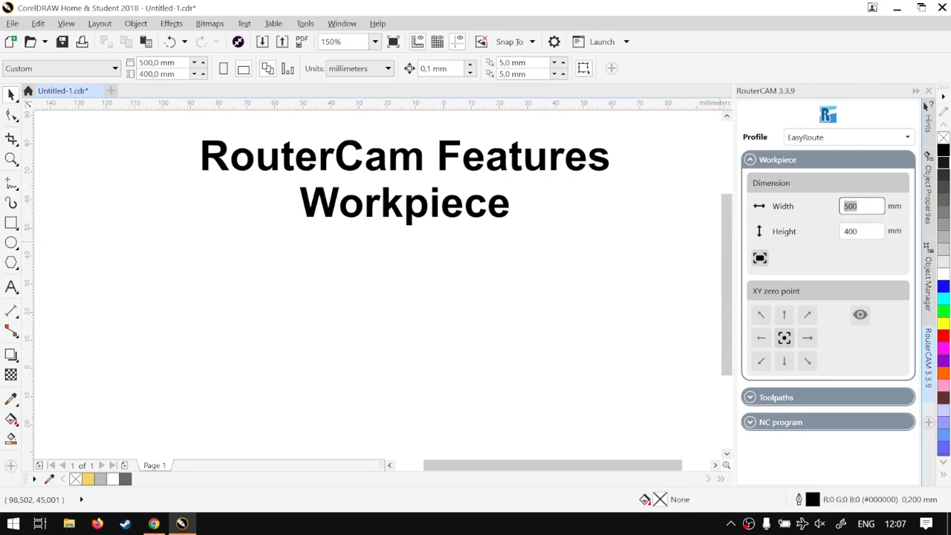
type("300")
key("Tab")
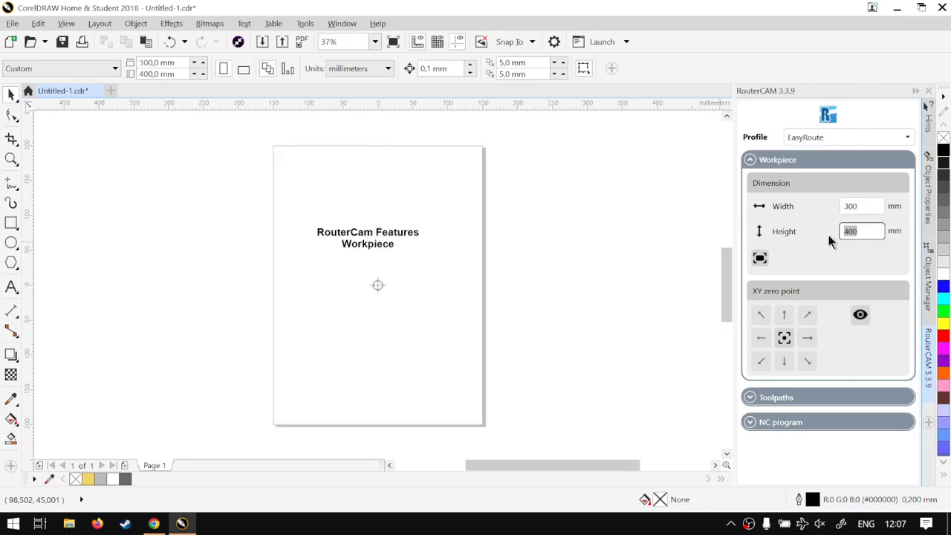
type("200")
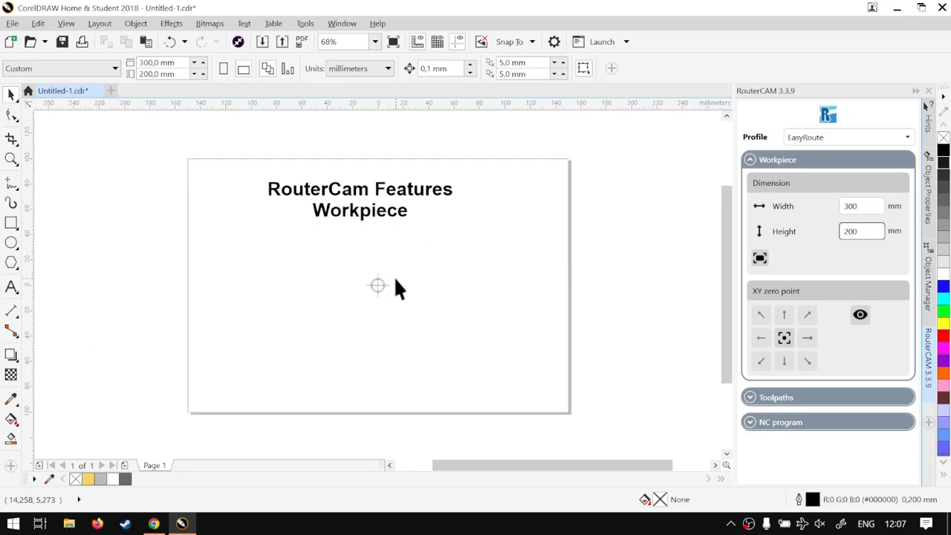
Fit the workpiece to the title text and toggle the XY zero point marker's visibility off and back on.
mouse_move(621, 276)
left_mouse_down()
mouse_move(257, 159)
mouse_move(248, 147)
left_mouse_up()
left_click(759, 258)
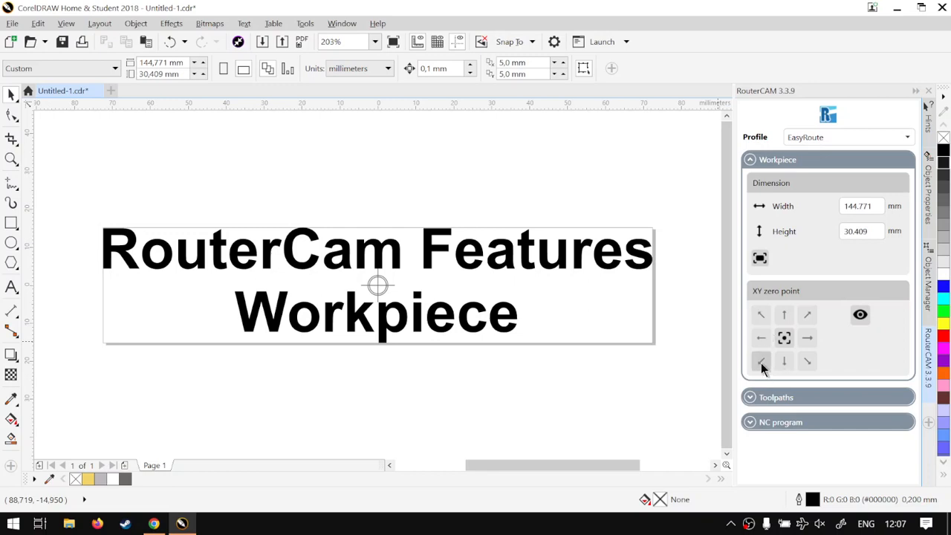
left_click(859, 314)
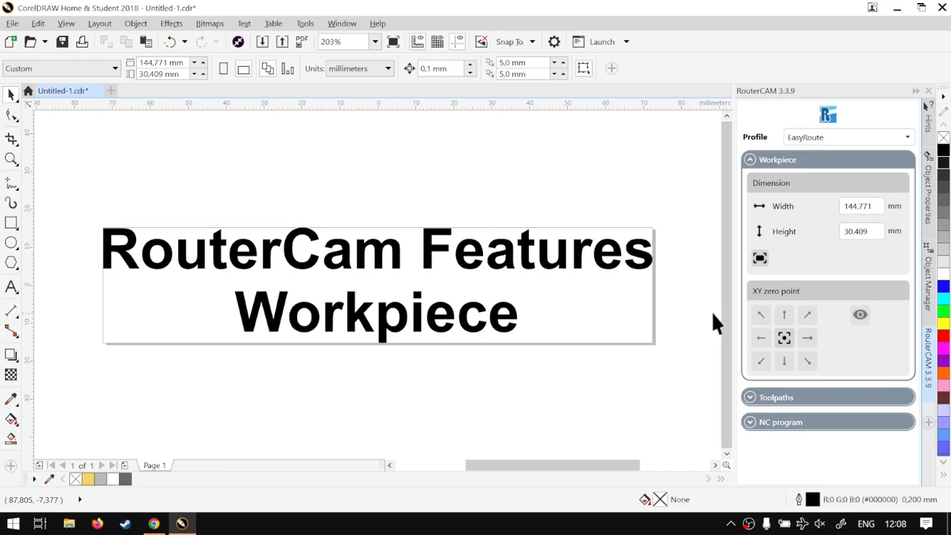
left_click(860, 316)
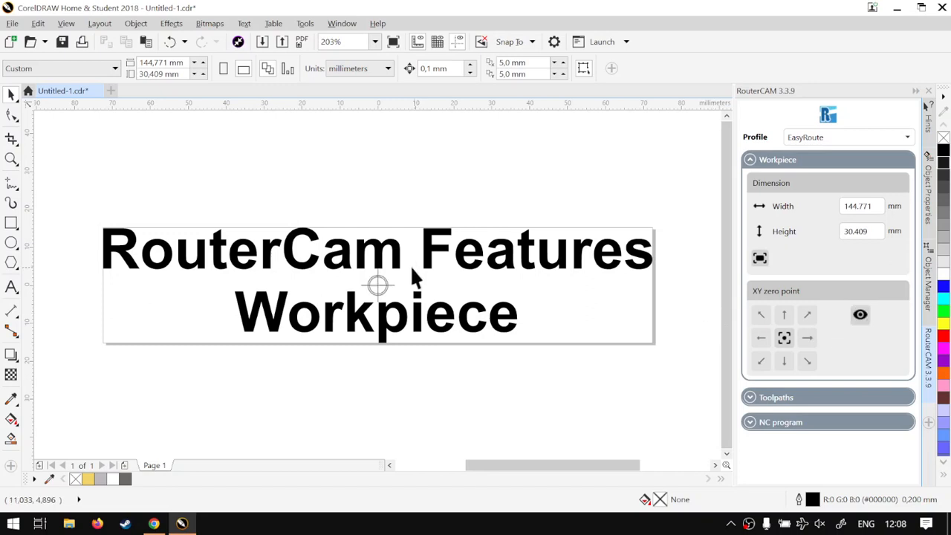
left_click(858, 314)
left_click(862, 317)
Try the XY zero point at the workpiece's upper-left corner, centre and right edge, and finish with it at the lower-left corner.
left_click(761, 314)
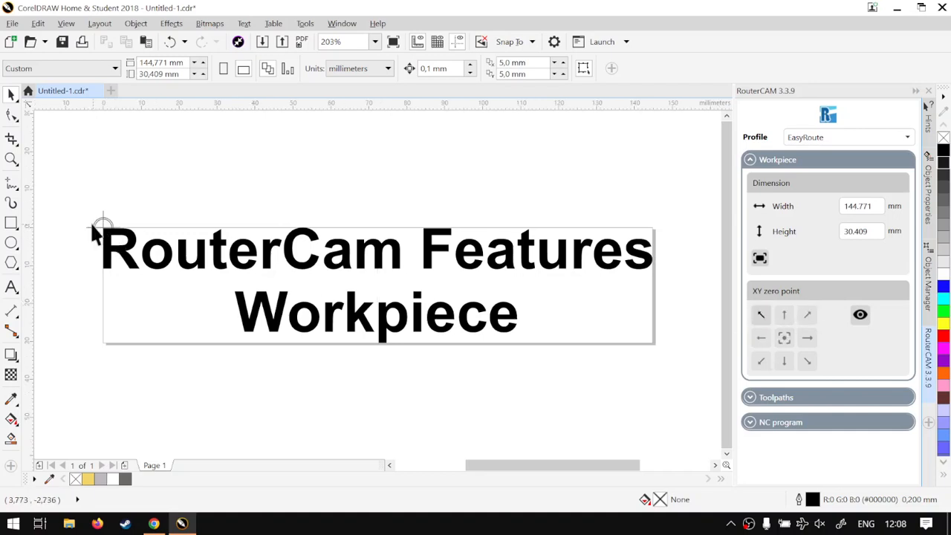
left_click(755, 361)
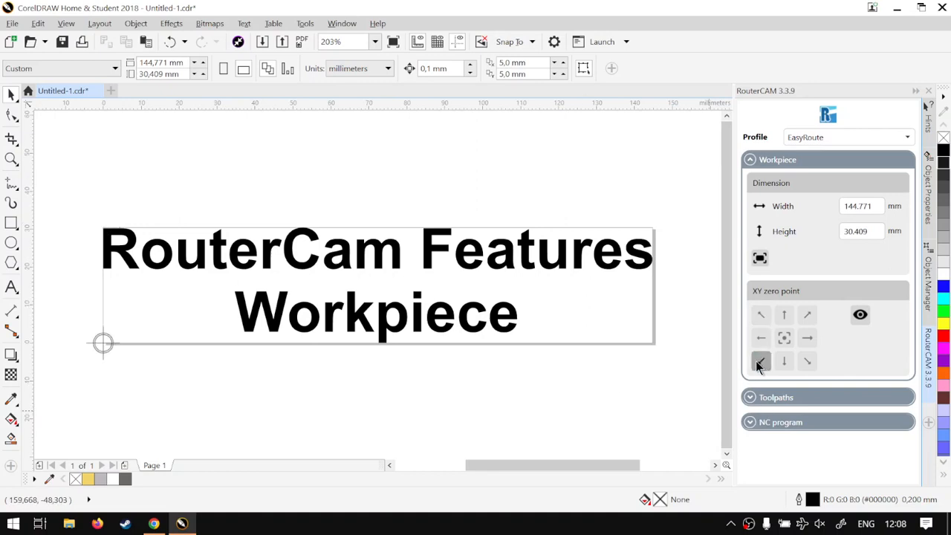
left_click(783, 338)
left_click(806, 338)
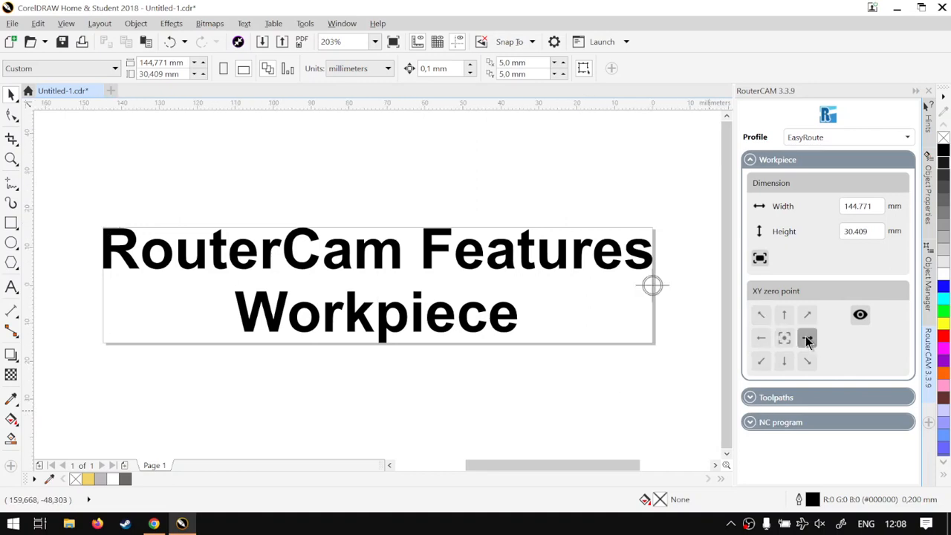
left_click(759, 364)
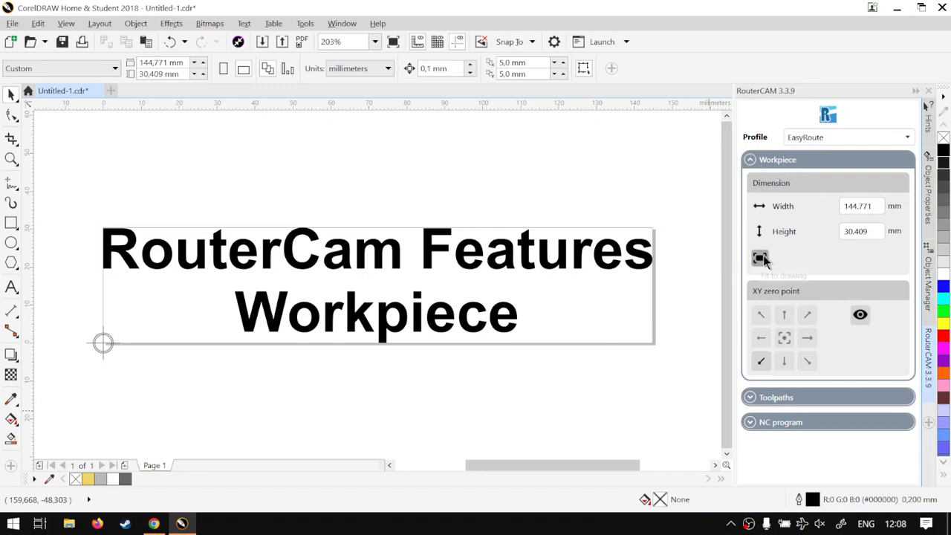
Draw a rectangle about 176 by 66 mm around the title text and fit the workpiece to the drawing.
left_click(11, 223)
left_click_drag(44, 162, 713, 411)
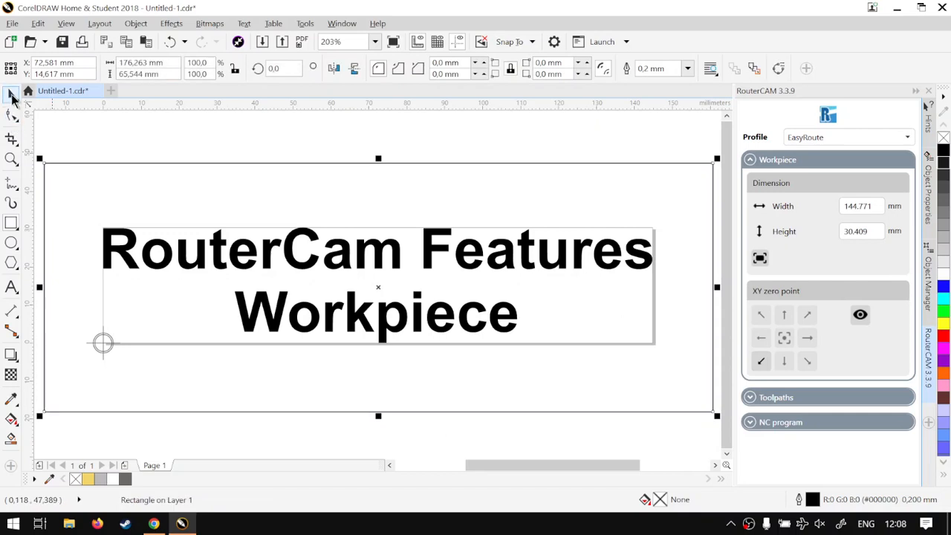
left_click(11, 96)
left_click(759, 258)
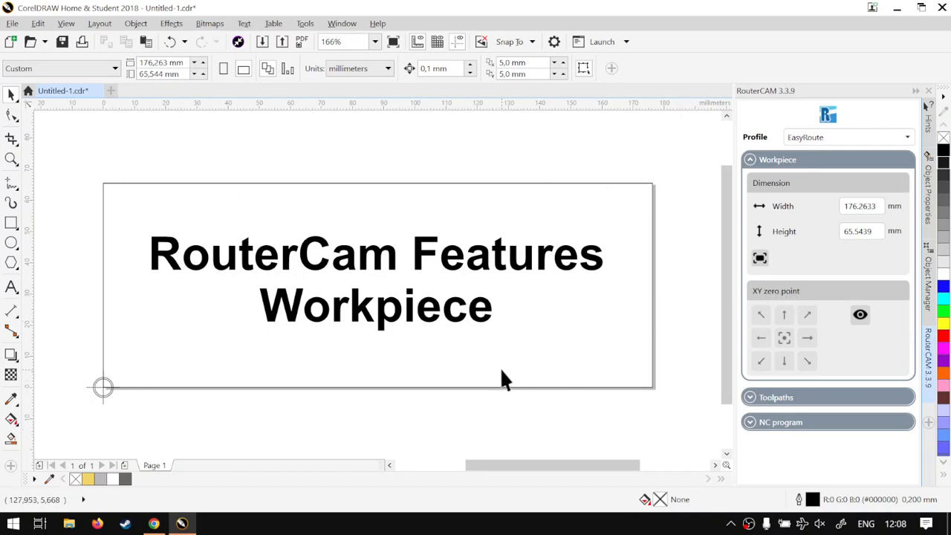
Hide the XY zero point marker on the workpiece.
left_click(861, 315)
left_click(859, 313)
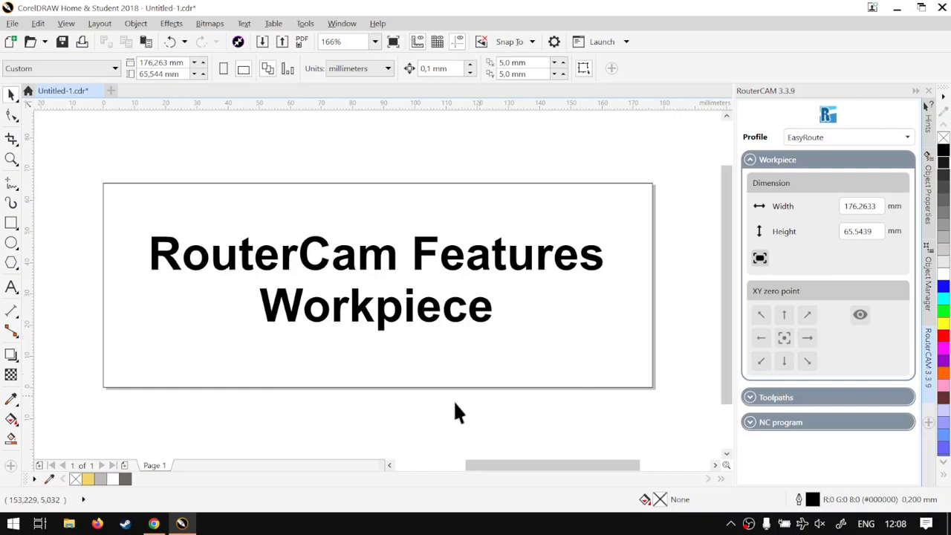
Switch to Chrome and look over the training videos on the softwaretraining.co.za home page.
left_click(154, 523)
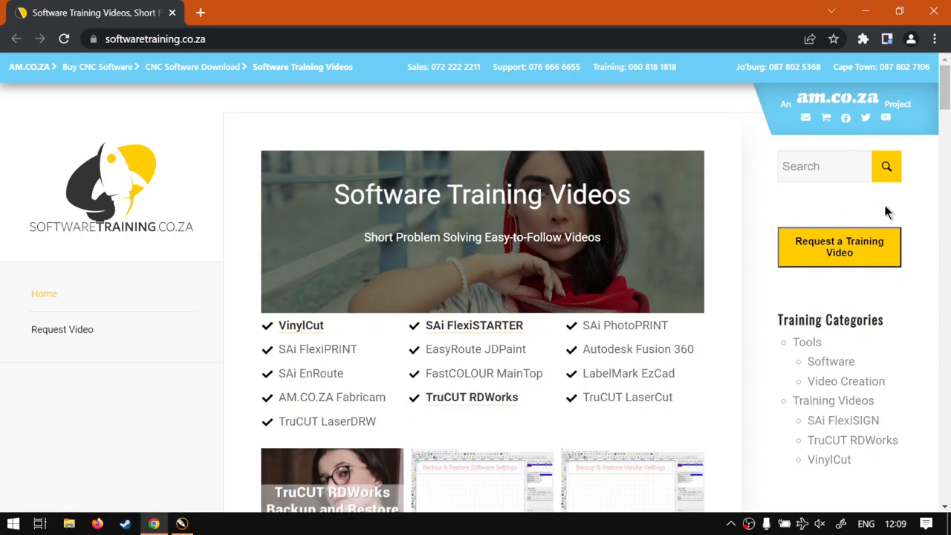
scroll(595, 356, "down", 9)
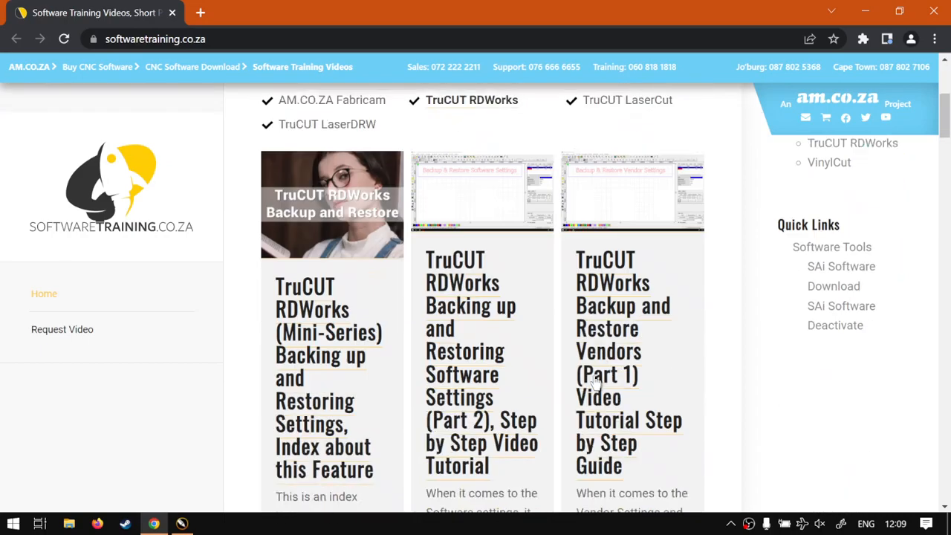
scroll(592, 363, "up", 7)
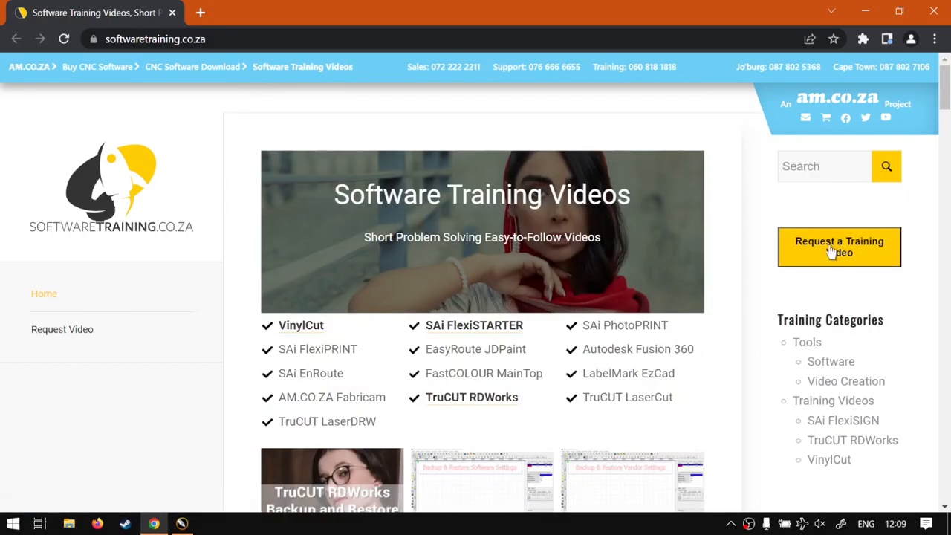